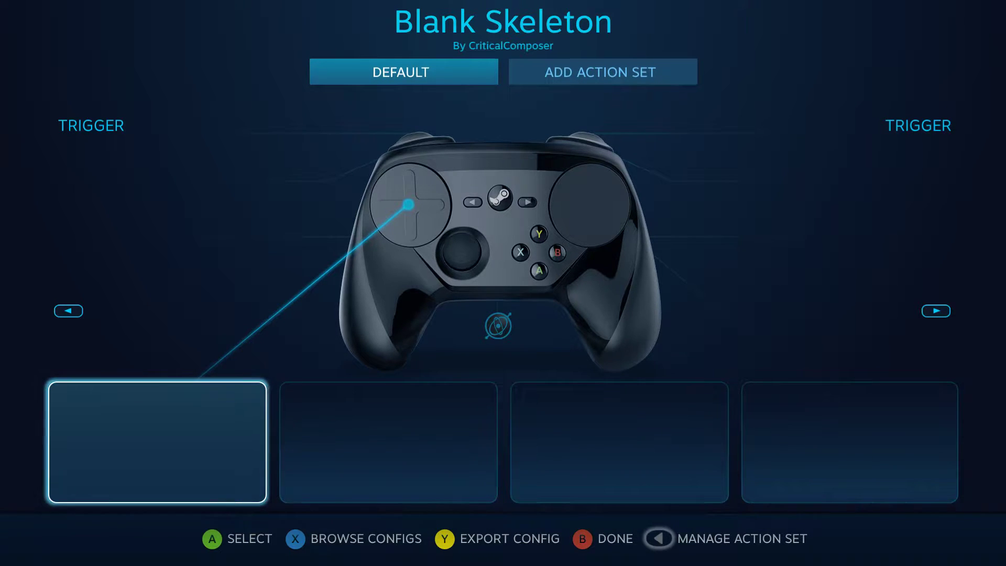
Look over the empty binding slots around the controller in the Blank Skeleton configuration.
key("Up")
key("Up")
key("Up")
key("Up")
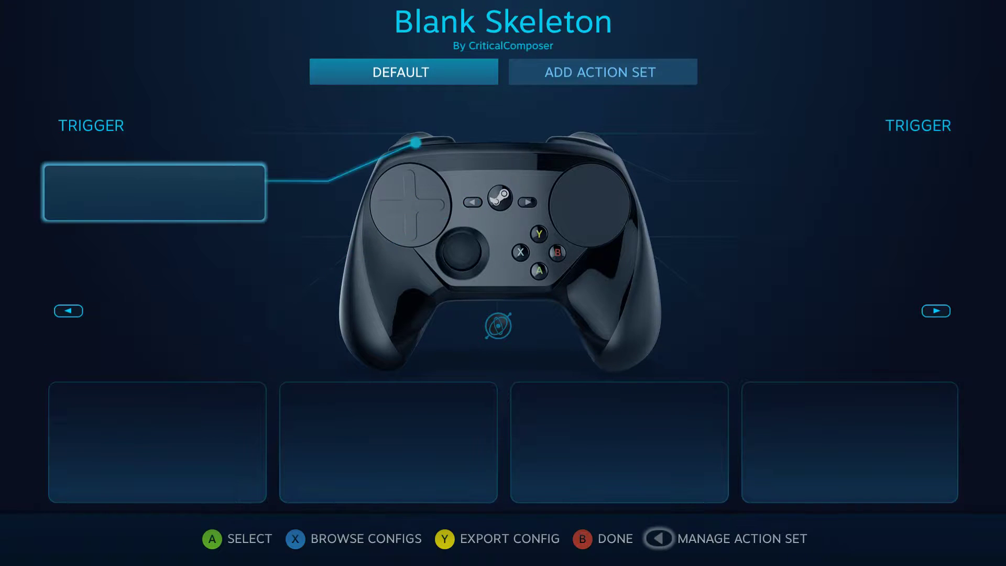
key("Right")
key("Down")
key("Down")
key("Down")
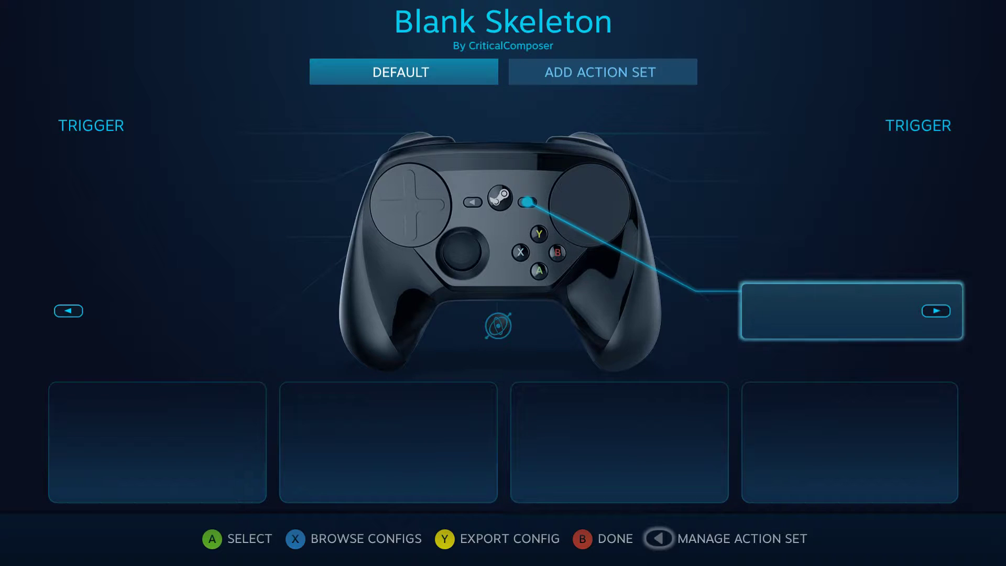
key("Down")
key("Left")
key("Left")
key("Left")
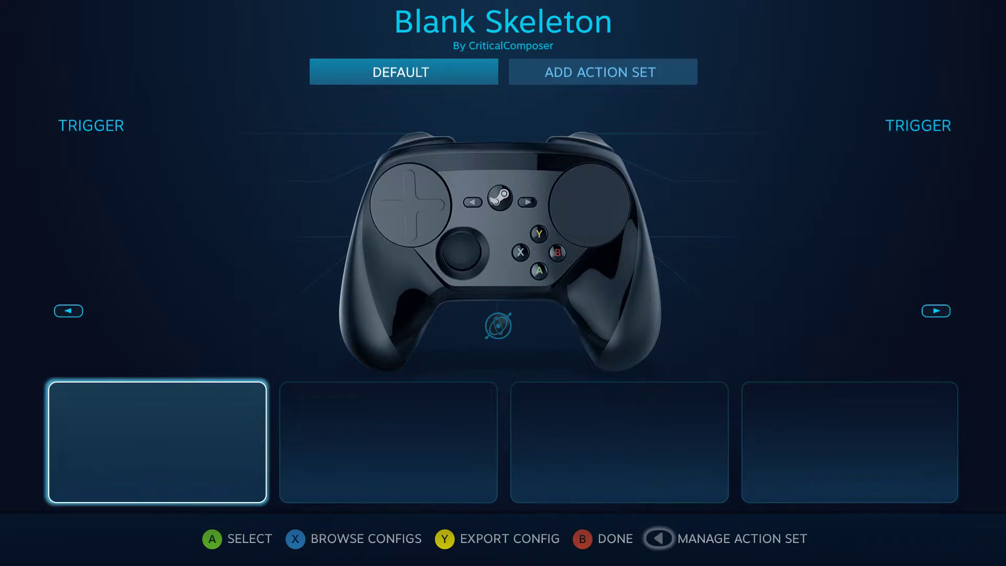
key("Up")
key("Up")
key("Up")
key("Up")
key("Right")
key("Down")
key("Down")
key("Down")
key("Down")
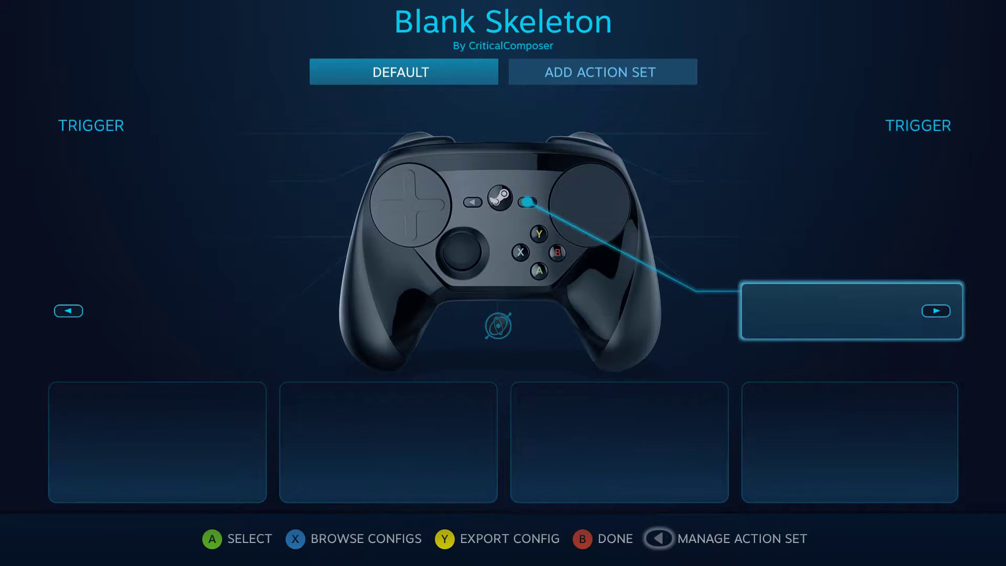
key("Right")
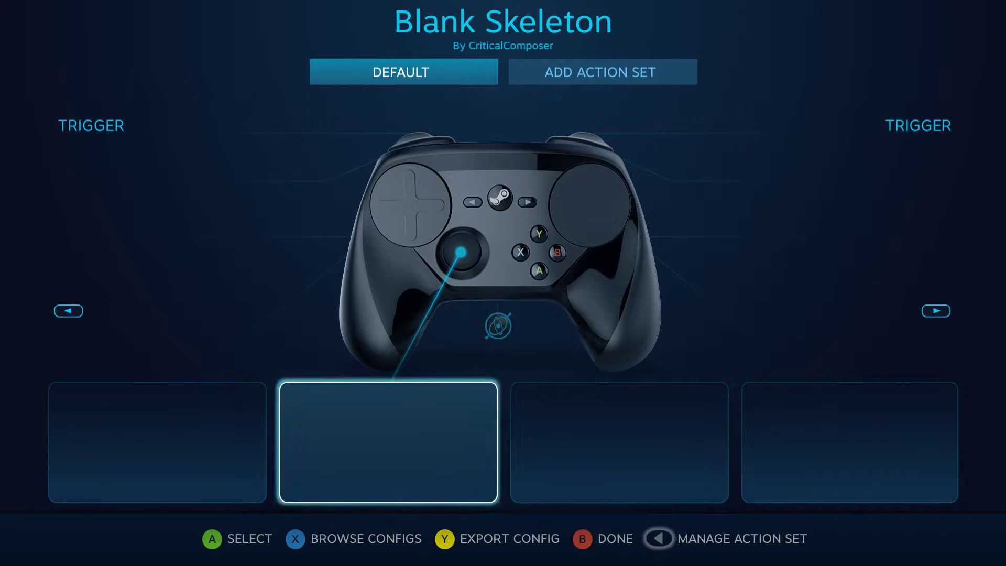
Import the Basic FPS Template from the generic configuration templates.
key("x")
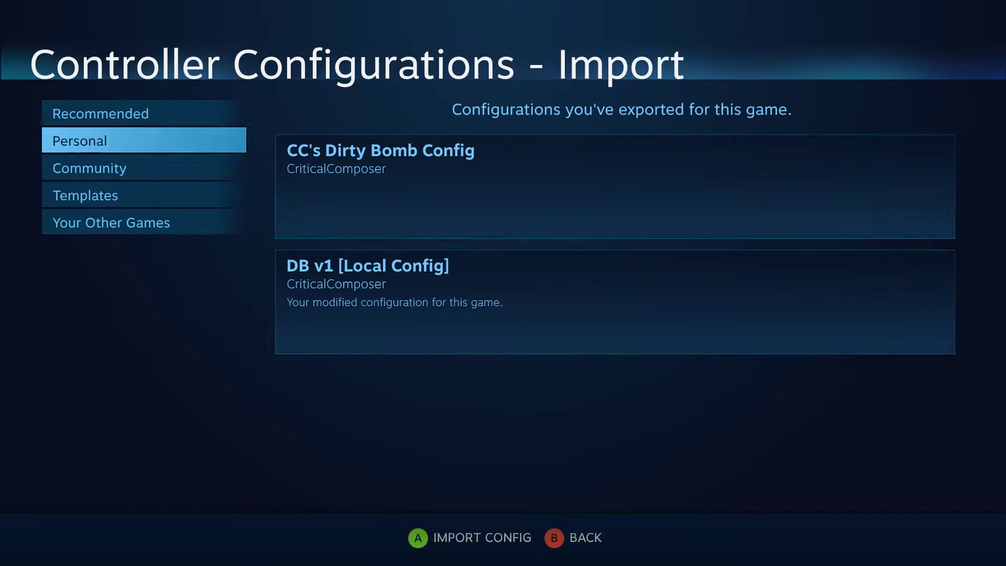
key("Down")
key("Down")
key("Right")
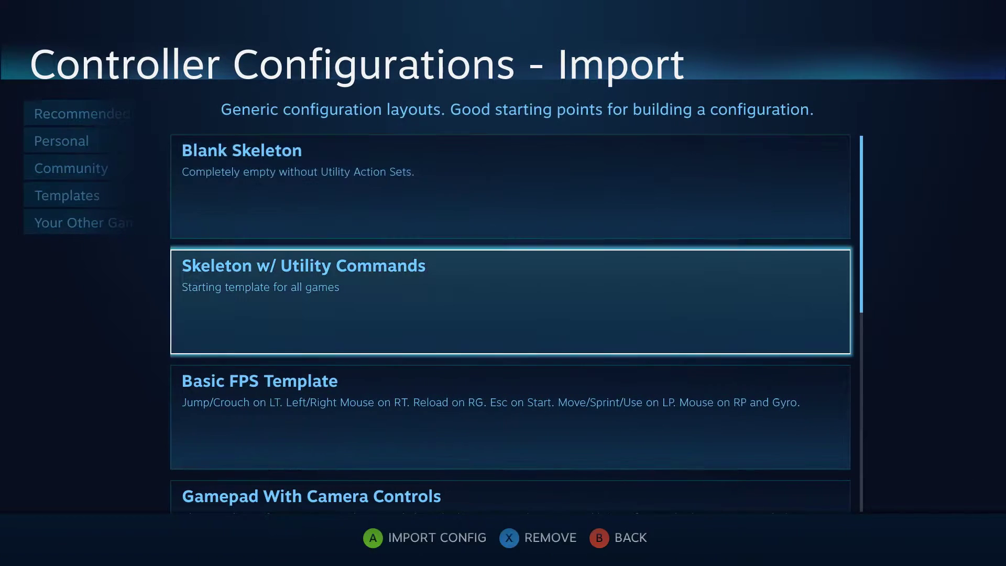
key("Down")
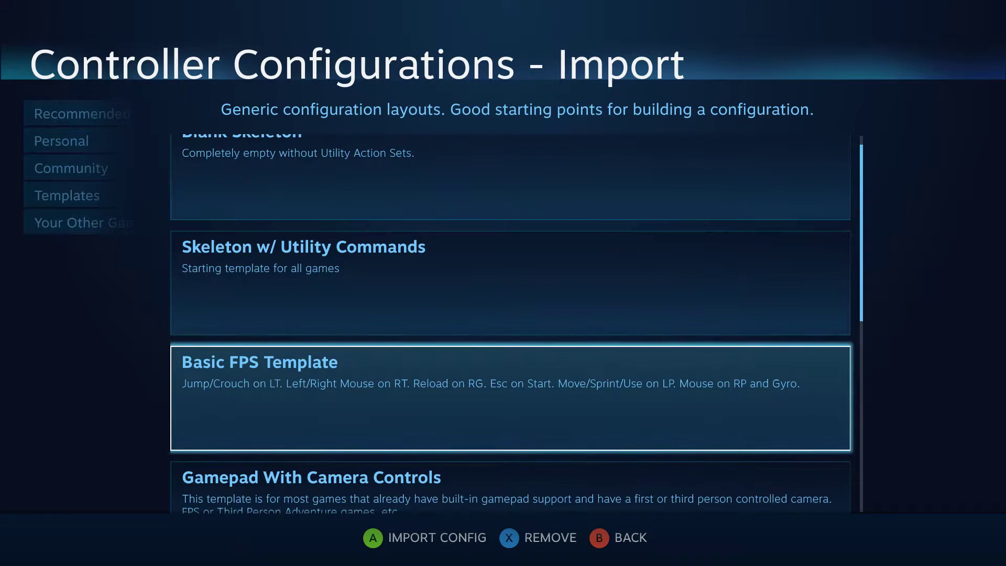
key("Return")
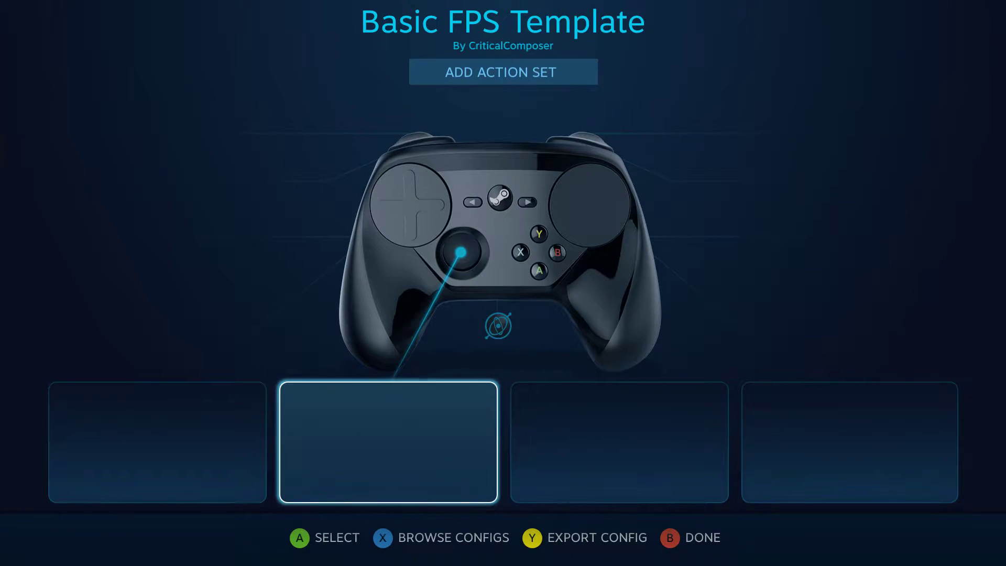
Add an action set named "." without copying any existing action set into it.
key("Up")
key("Up")
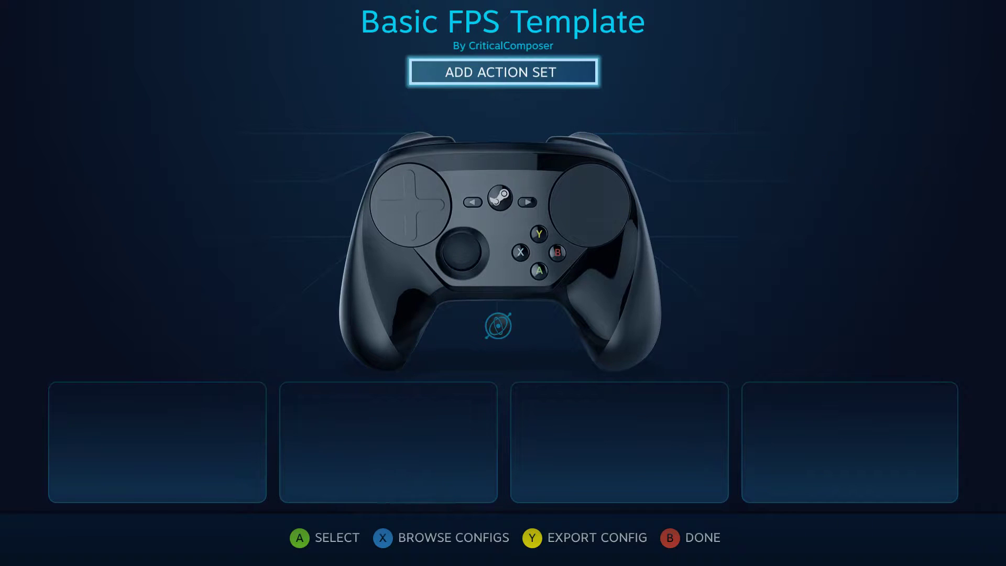
key("Return")
key("Up")
key("Return")
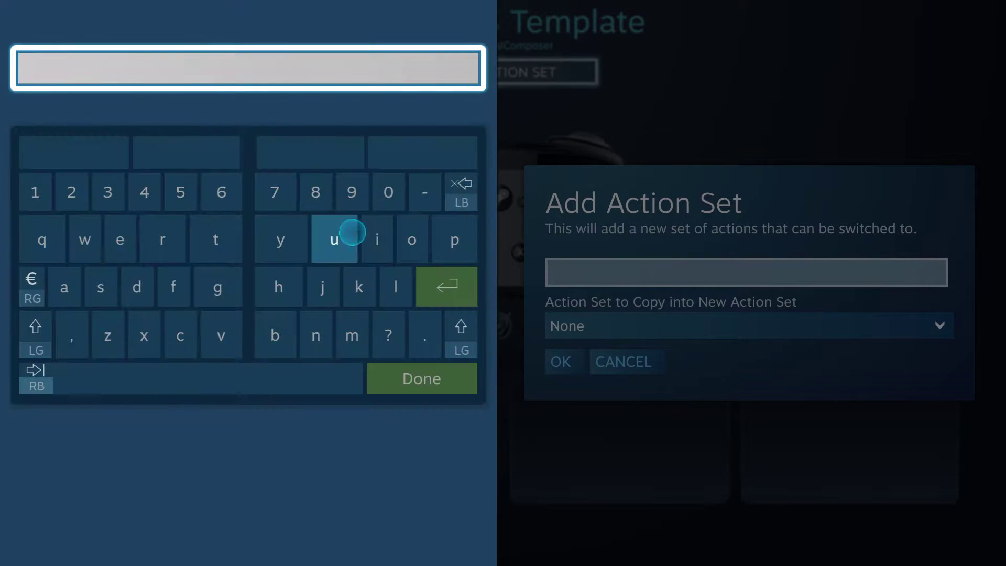
left_click(418, 338)
left_click(419, 387)
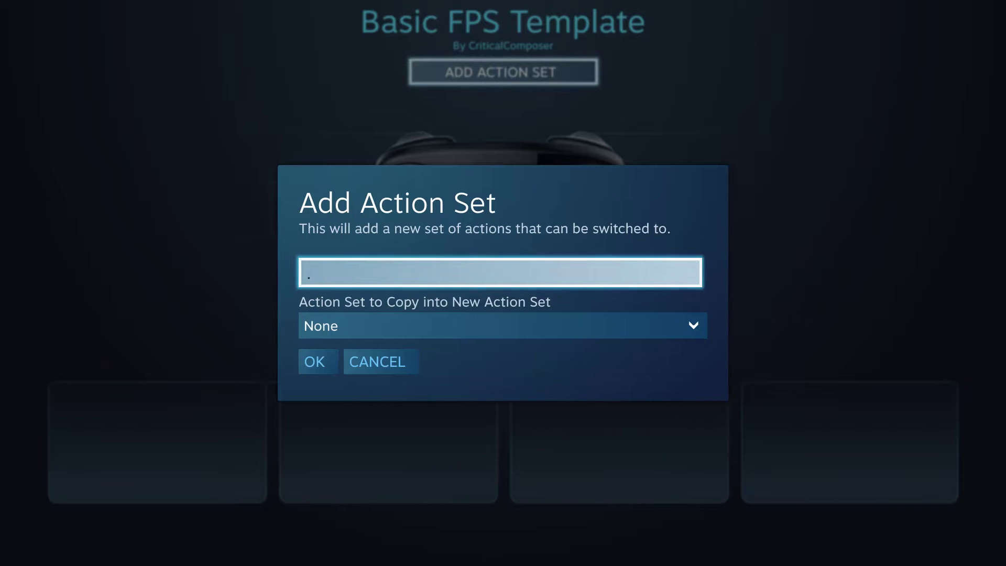
key("Return")
key("Right")
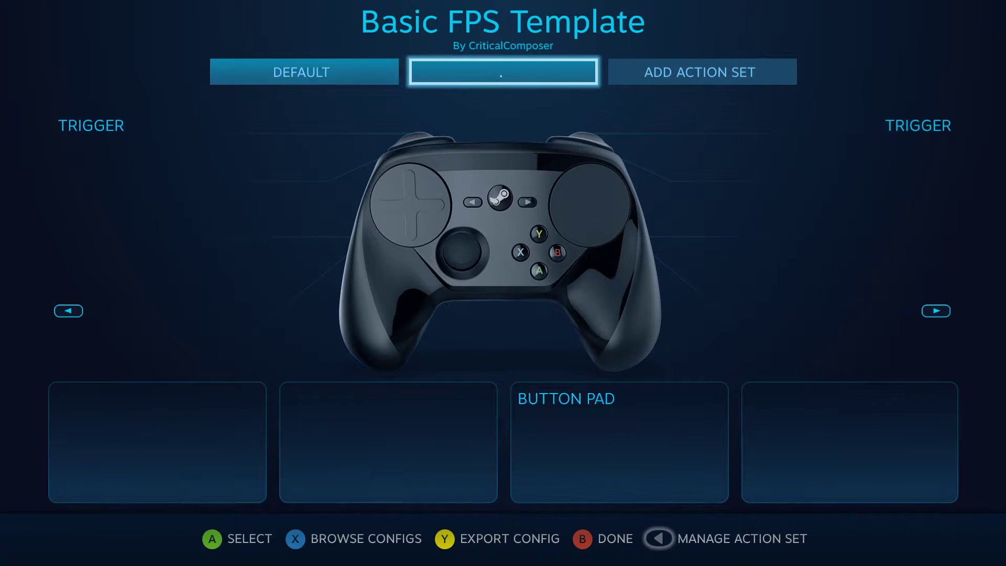
Delete the "." action set from the Basic FPS Template.
key("Down")
key("Tab")
key("Down")
key("Right")
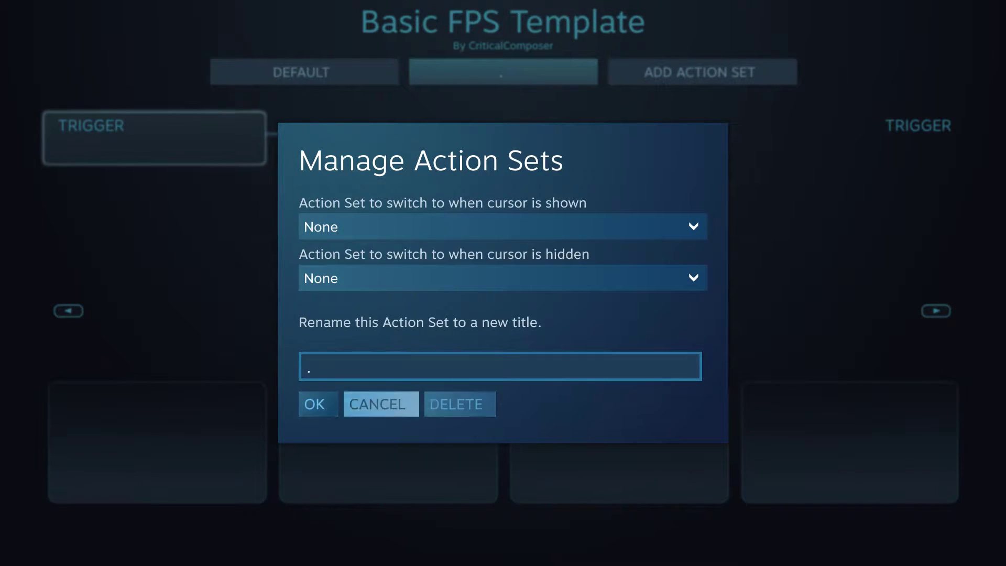
key("Right")
key("Return")
key("Return")
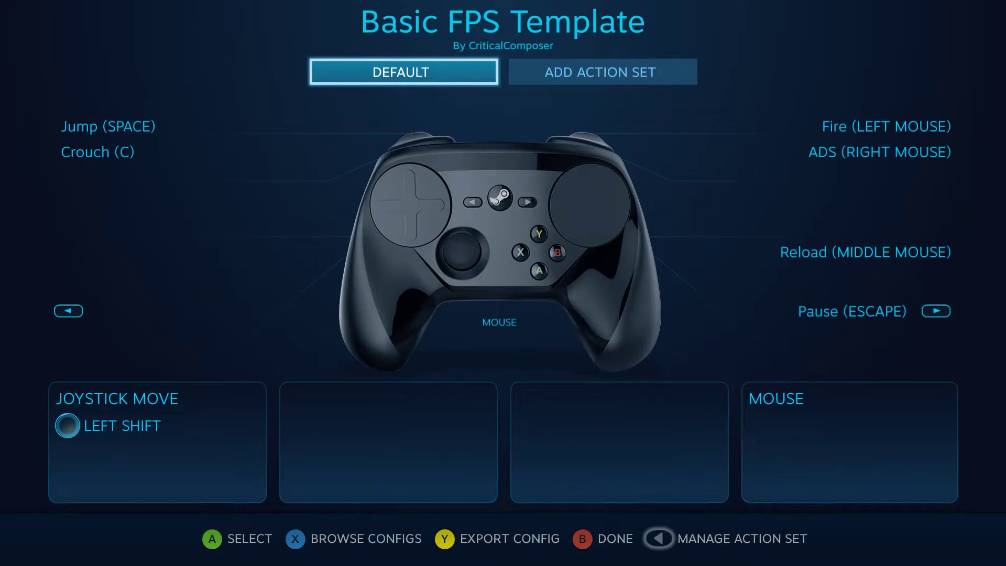
Examine the Basic FPS Template's bindings for the triggers, the right pad, the Start button and the right grip.
key("Right")
key("Down")
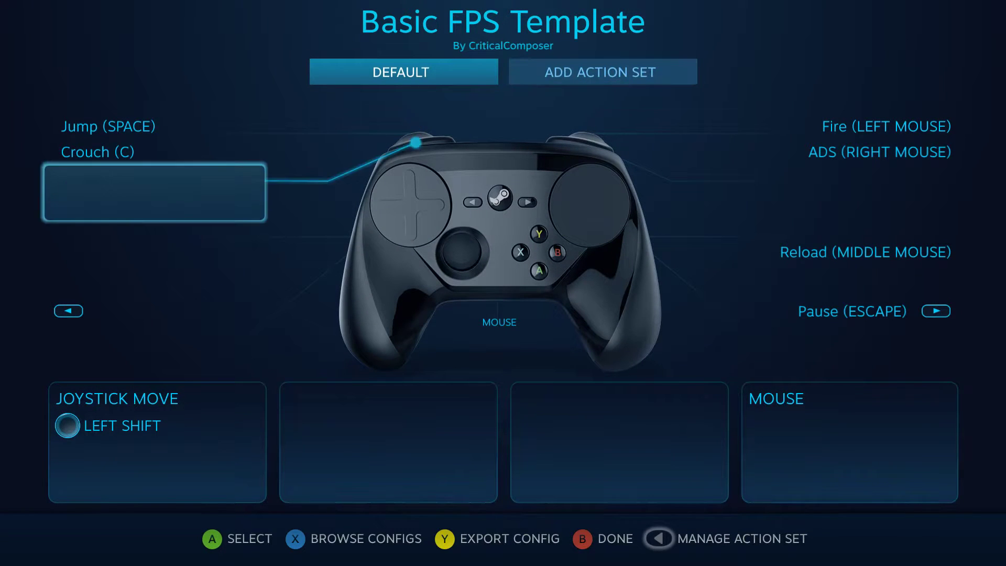
key("Right")
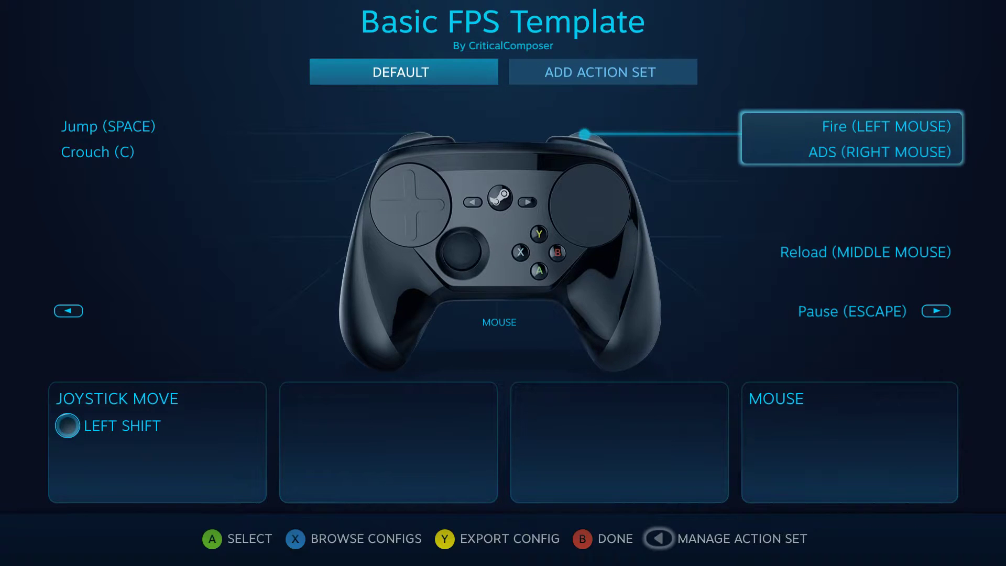
key("Left")
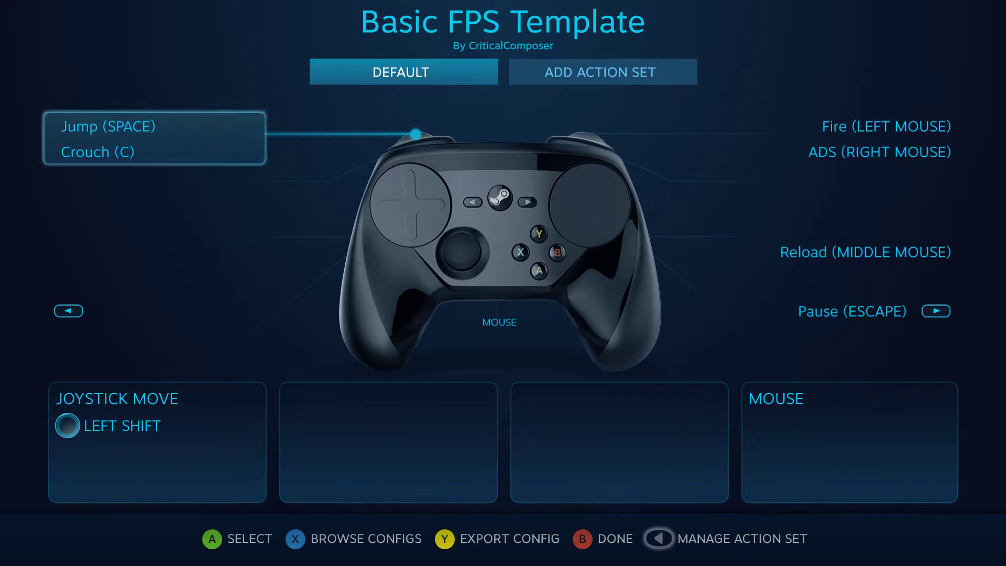
key("Down")
key("Down")
key("Right")
key("Right")
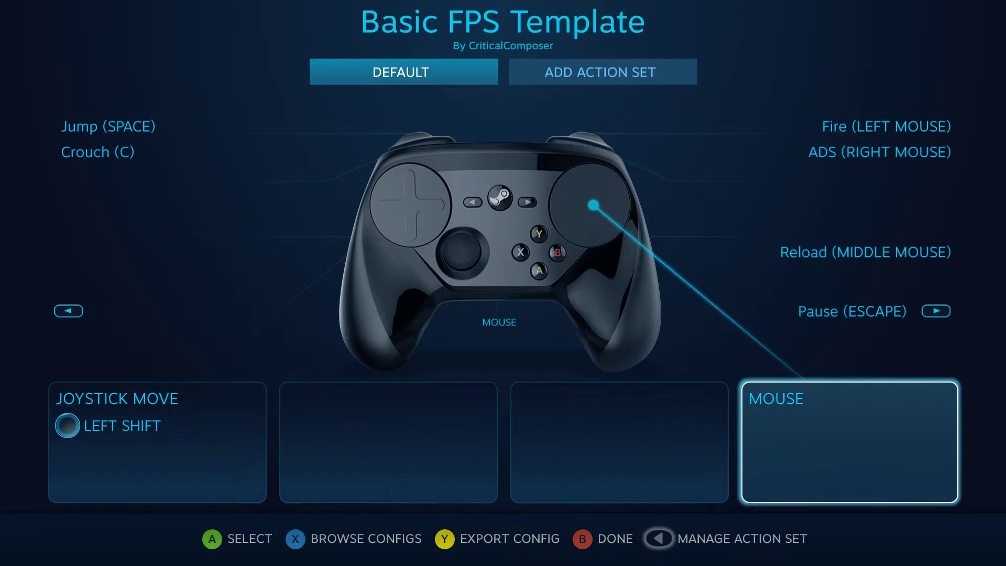
key("Up")
key("Right")
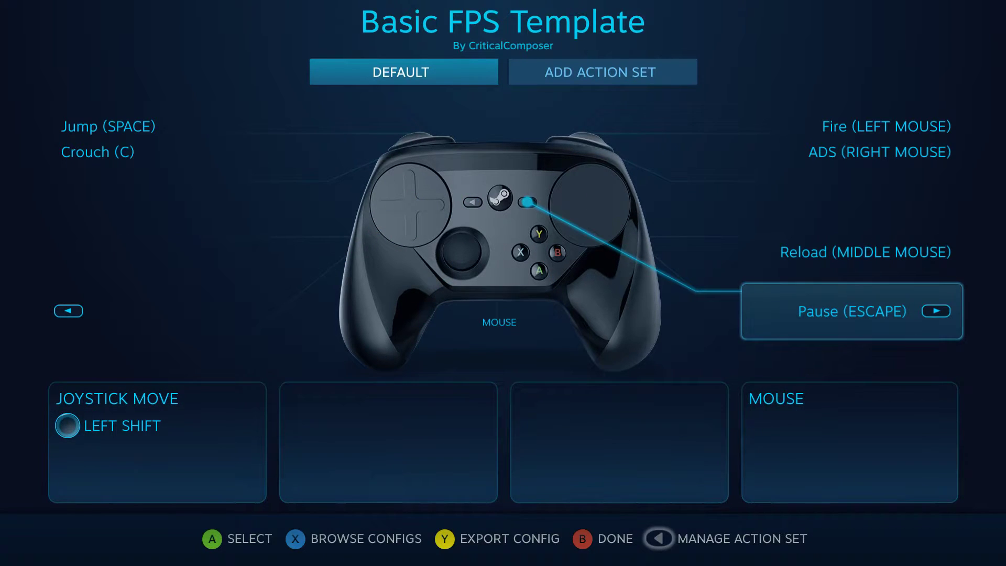
key("Up")
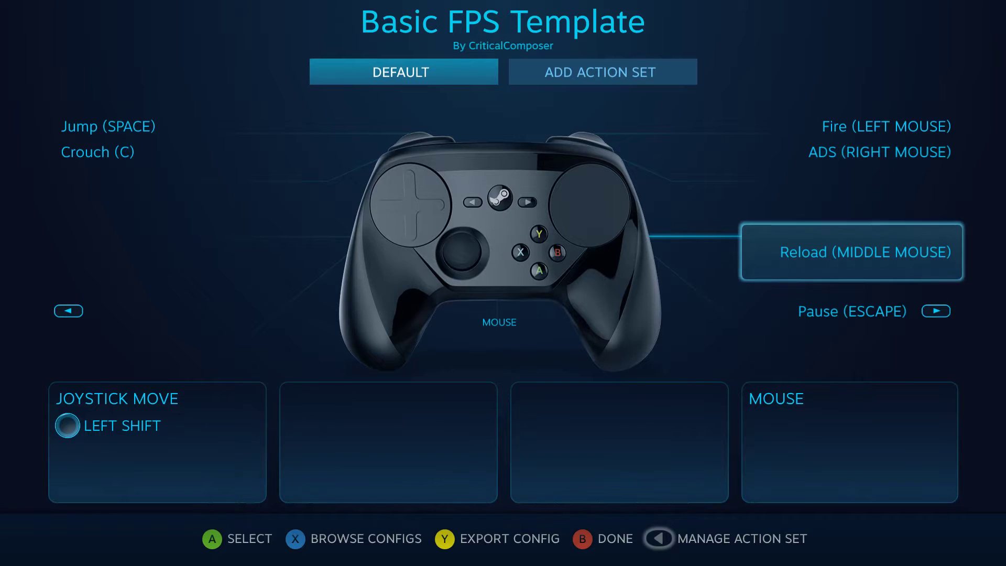
Import the Skeleton w/ Utility Commands configuration from the generic templates.
key("Return")
key("Left")
key("Return")
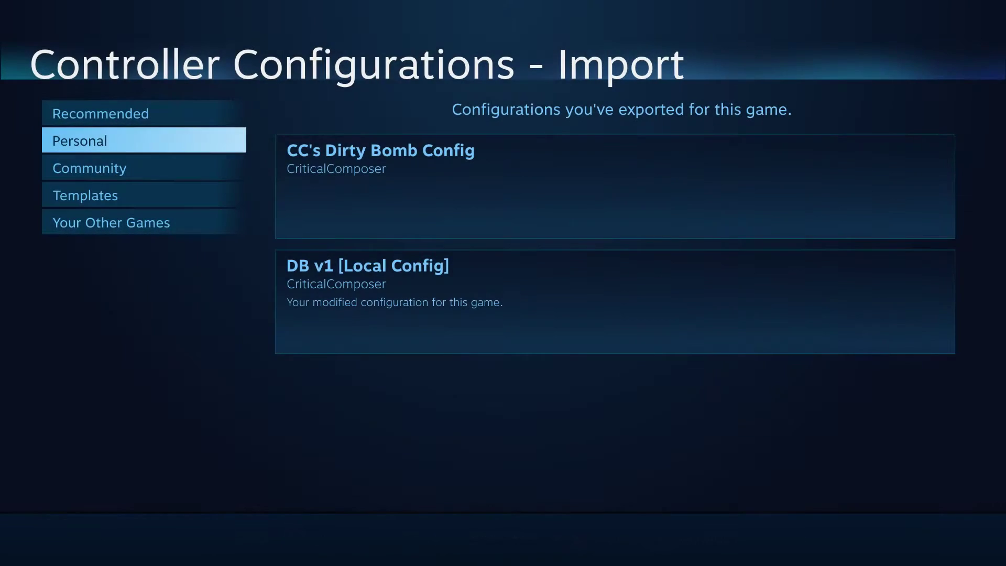
key("Down")
key("Down")
key("Right")
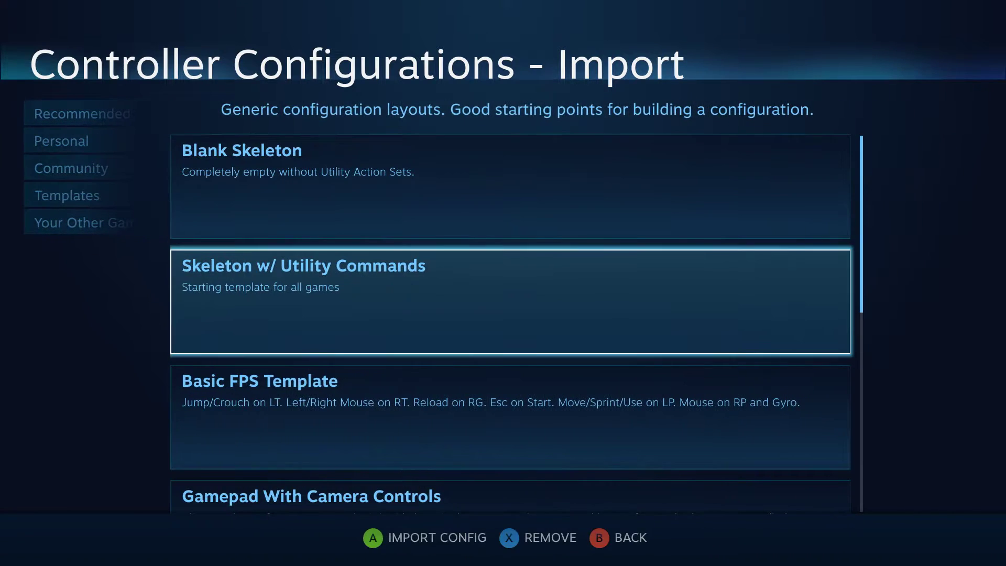
key("Return")
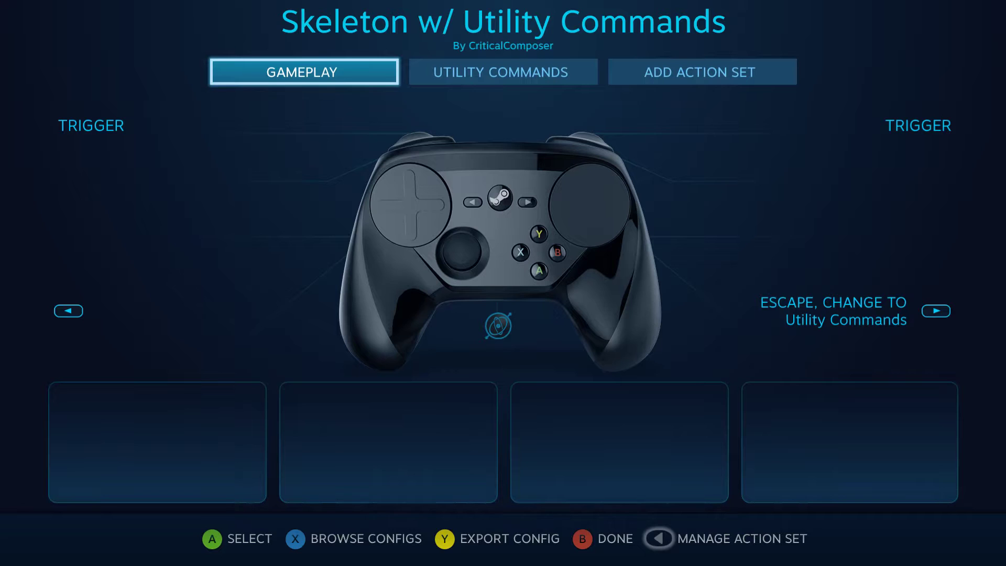
Open the activator settings of the Start button in the Gameplay action set and show its Double Press activator.
key("Right")
key("Down")
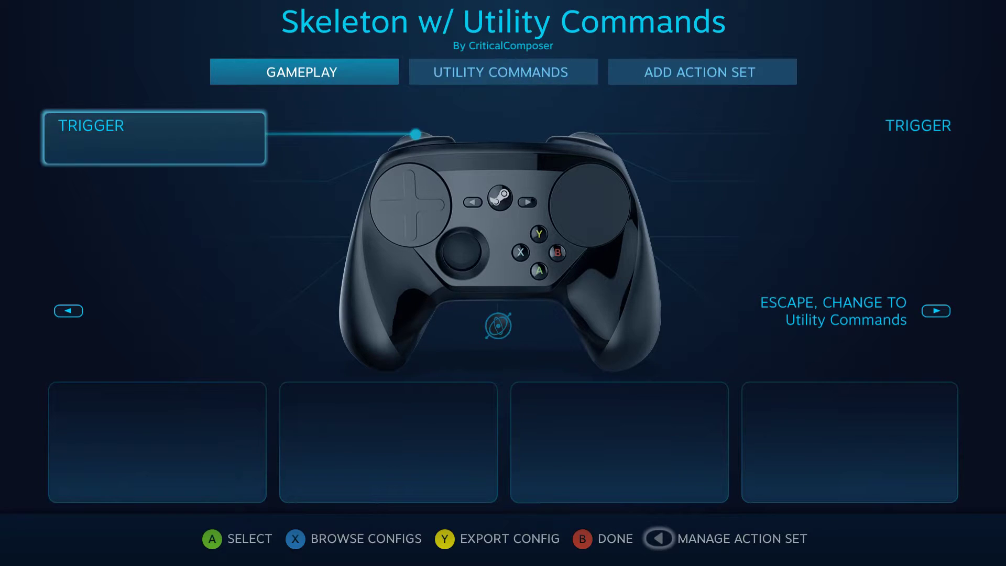
key("Right")
key("Down")
key("Left")
key("Right")
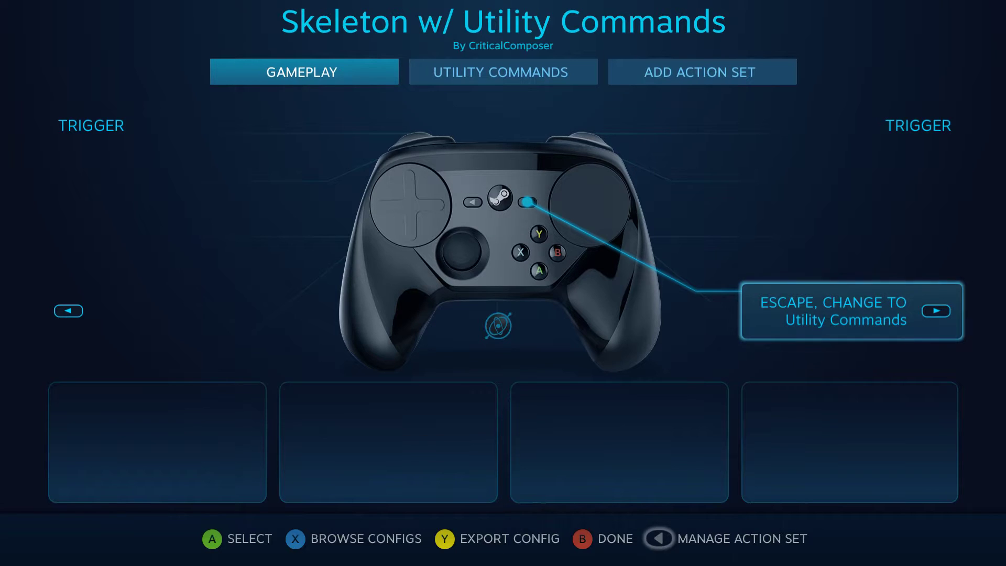
key("Return")
key("Right")
key("Up")
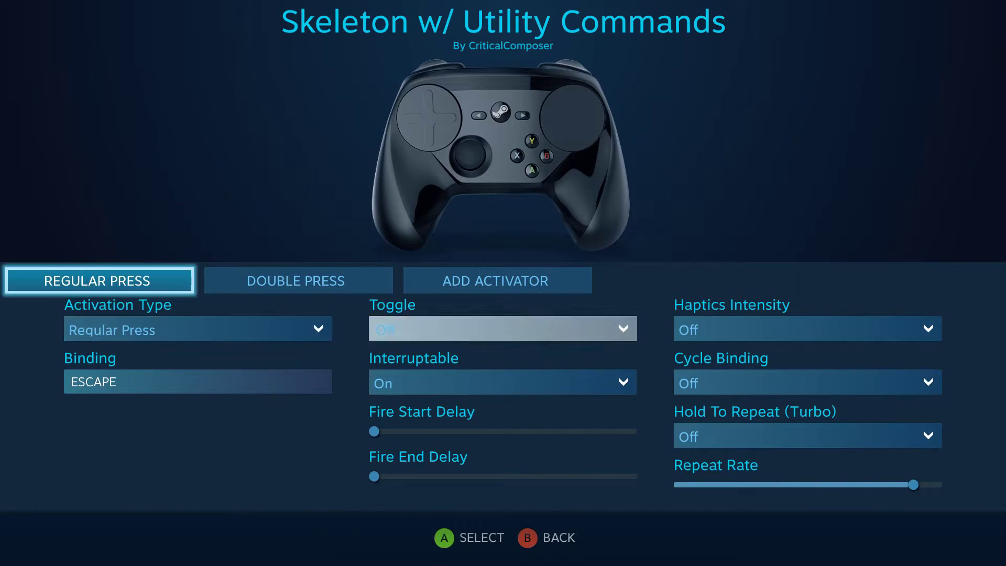
key("Right")
key("Return")
key("Down")
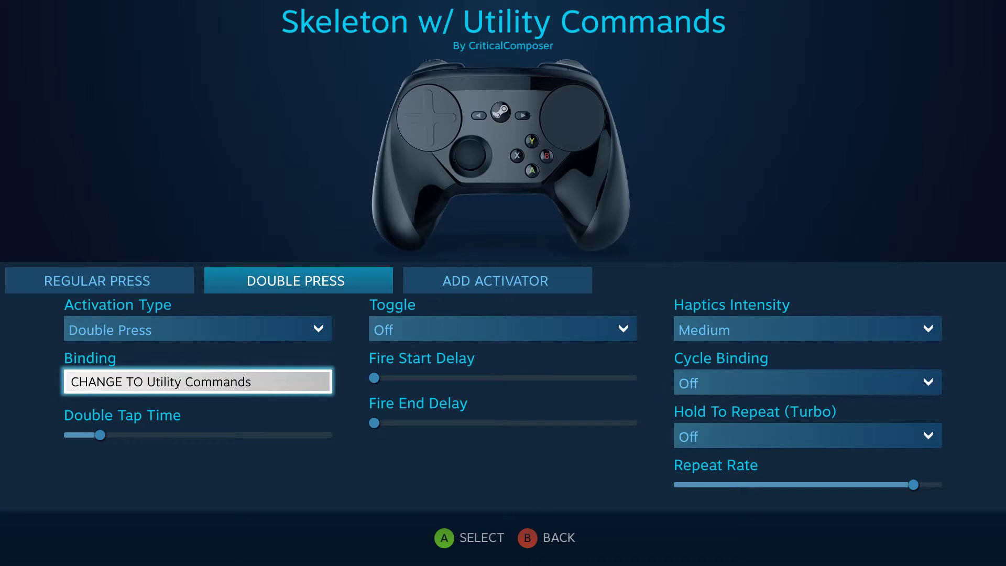
Return to the controller overview and display the Utility Commands action set.
key("Escape")
key("Up")
key("Up")
key("Left")
key("Up")
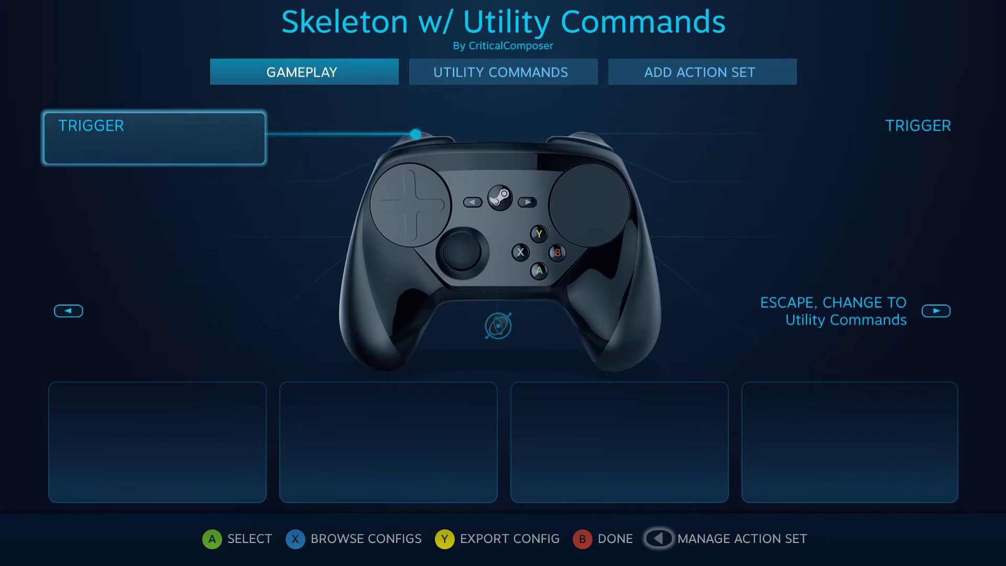
key("Right")
key("Return")
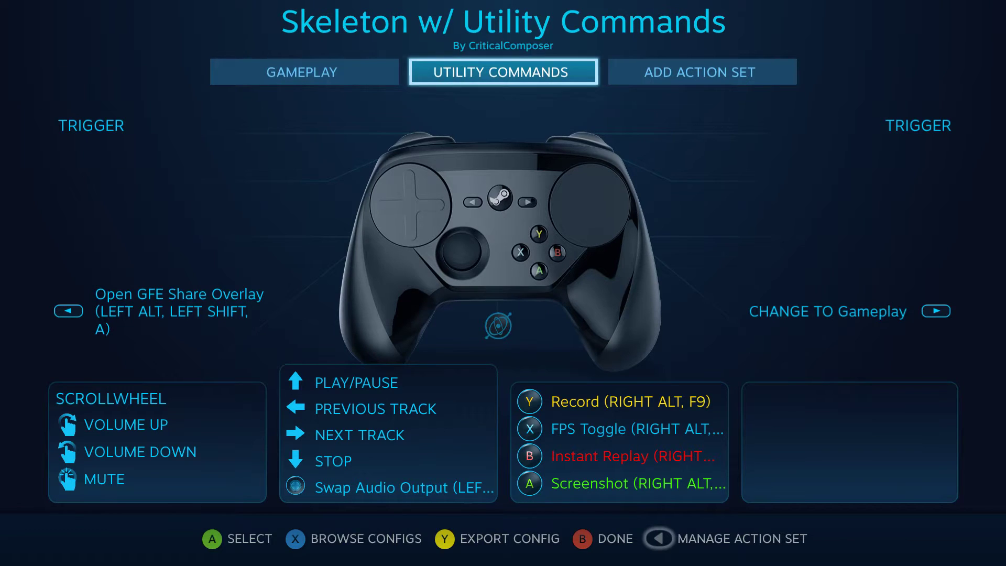
Open the activator settings of the Start button in the Utility Commands action set.
key("Down")
key("Down")
key("Return")
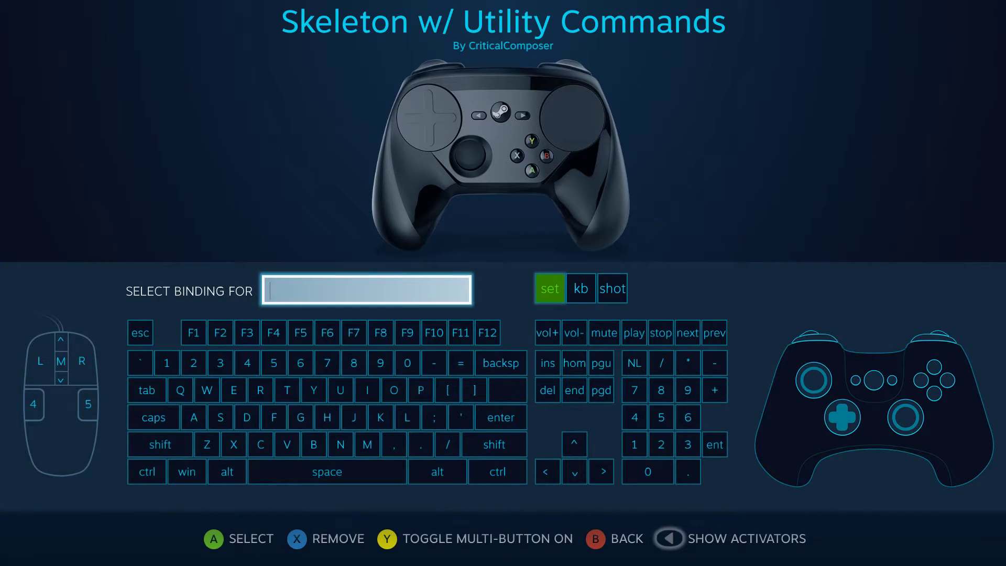
key("Tab")
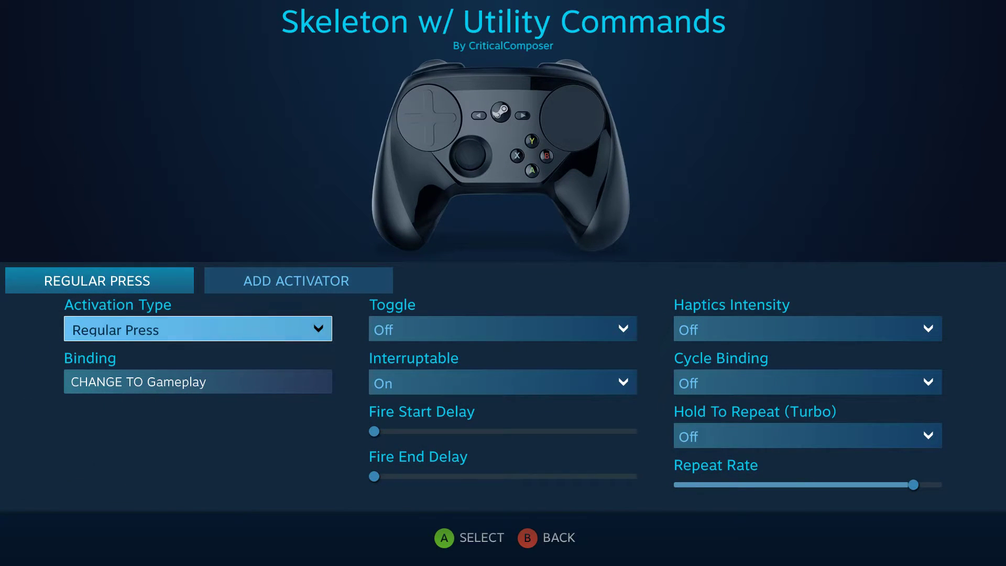